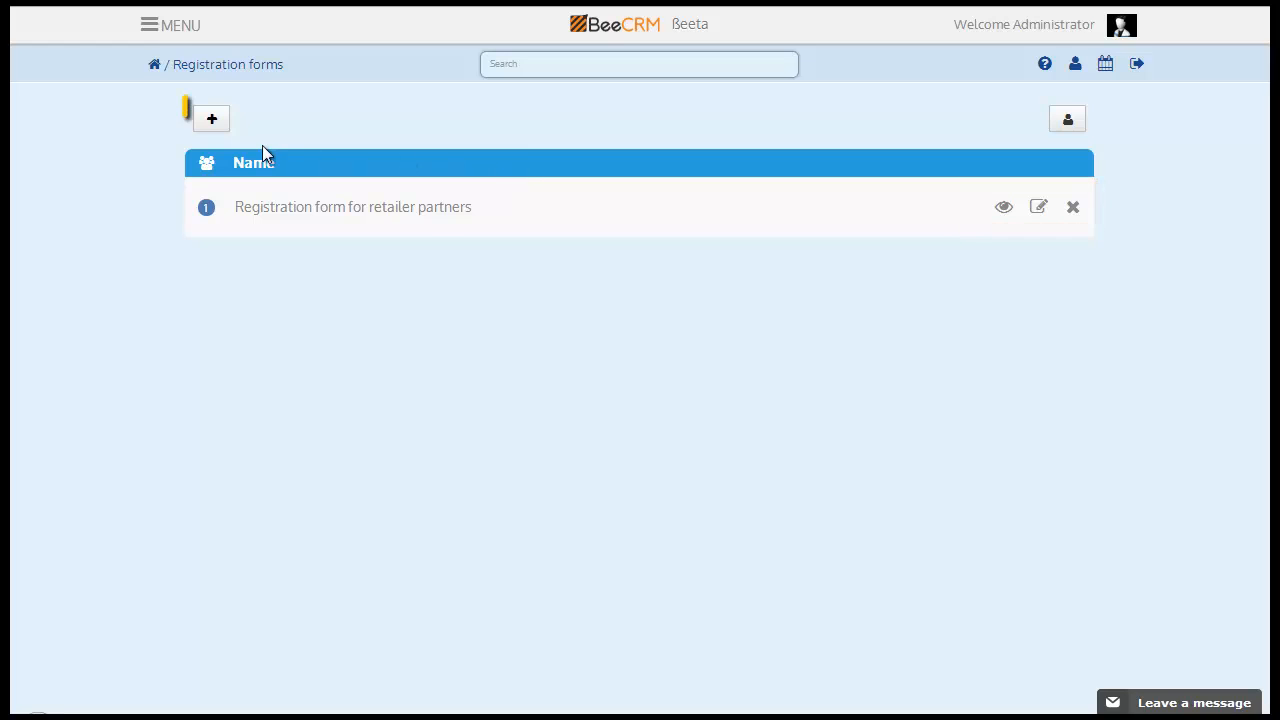
Step: Start a new registration form named "new reg form" with description "hi" and successful-registration message "hi again"
{"action": "left_click", "coordinate": [212, 126]}
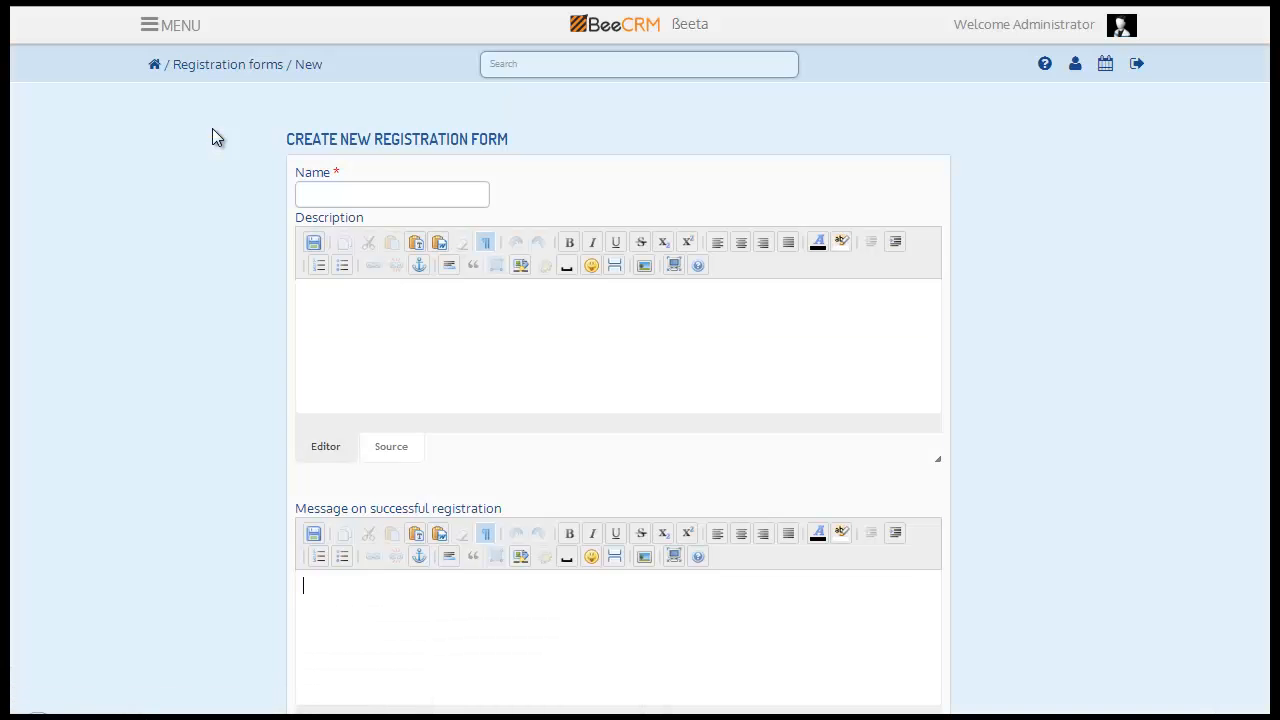
{"action": "left_click", "coordinate": [325, 192]}
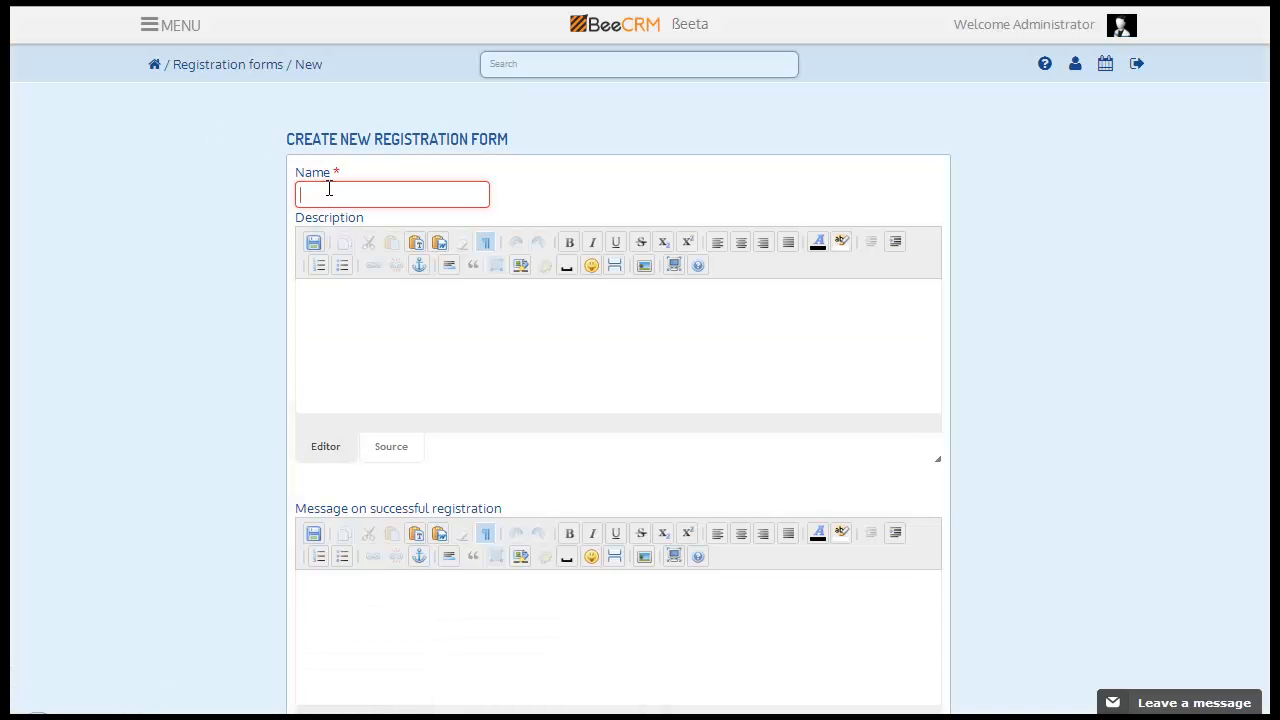
{"action": "type", "text": "new reg form"}
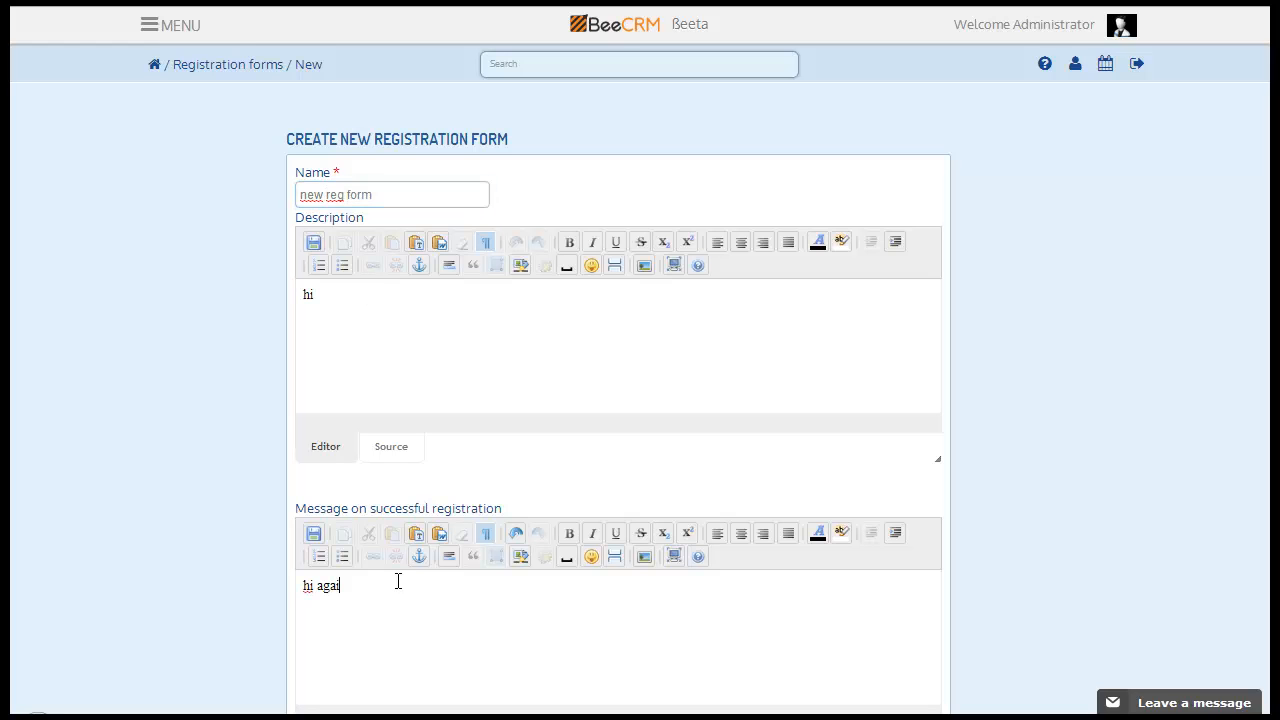
{"action": "type", "text": "n"}
Step: Set the status assigned to new customers of this form to Prospective buyers
{"action": "scroll", "coordinate": [397, 581], "scroll_direction": "down", "scroll_amount": 4}
{"action": "scroll", "coordinate": [559, 529], "scroll_direction": "down", "scroll_amount": 1}
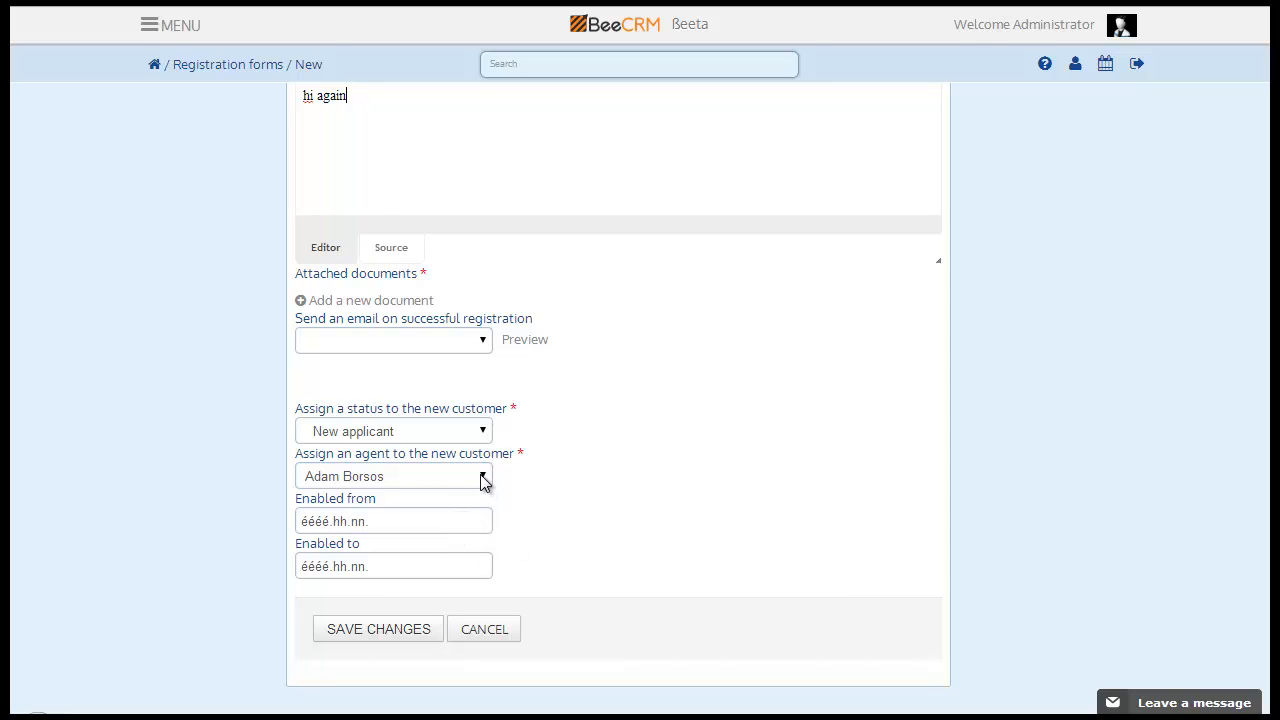
{"action": "left_click", "coordinate": [484, 431]}
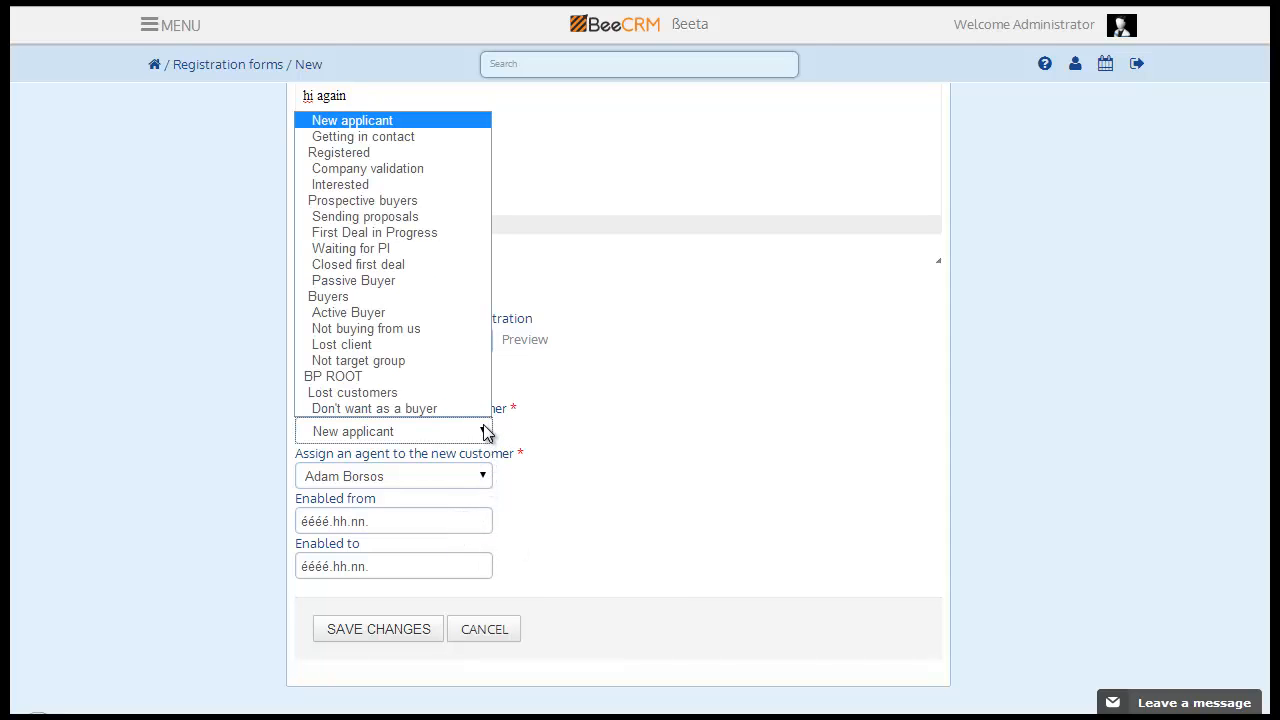
{"action": "left_click", "coordinate": [390, 203]}
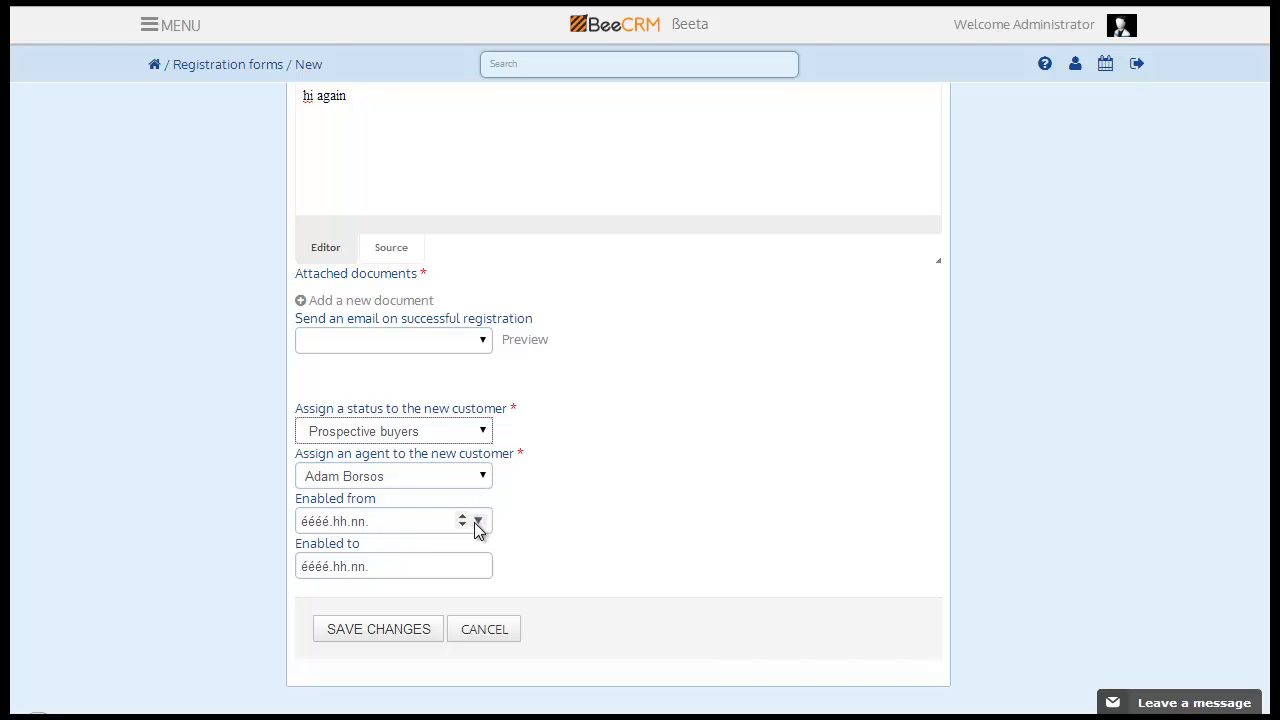
Step: Enable the form from 2014.07.16 to 2014.07.24 and save it
{"action": "left_click", "coordinate": [478, 521]}
{"action": "left_click", "coordinate": [393, 441]}
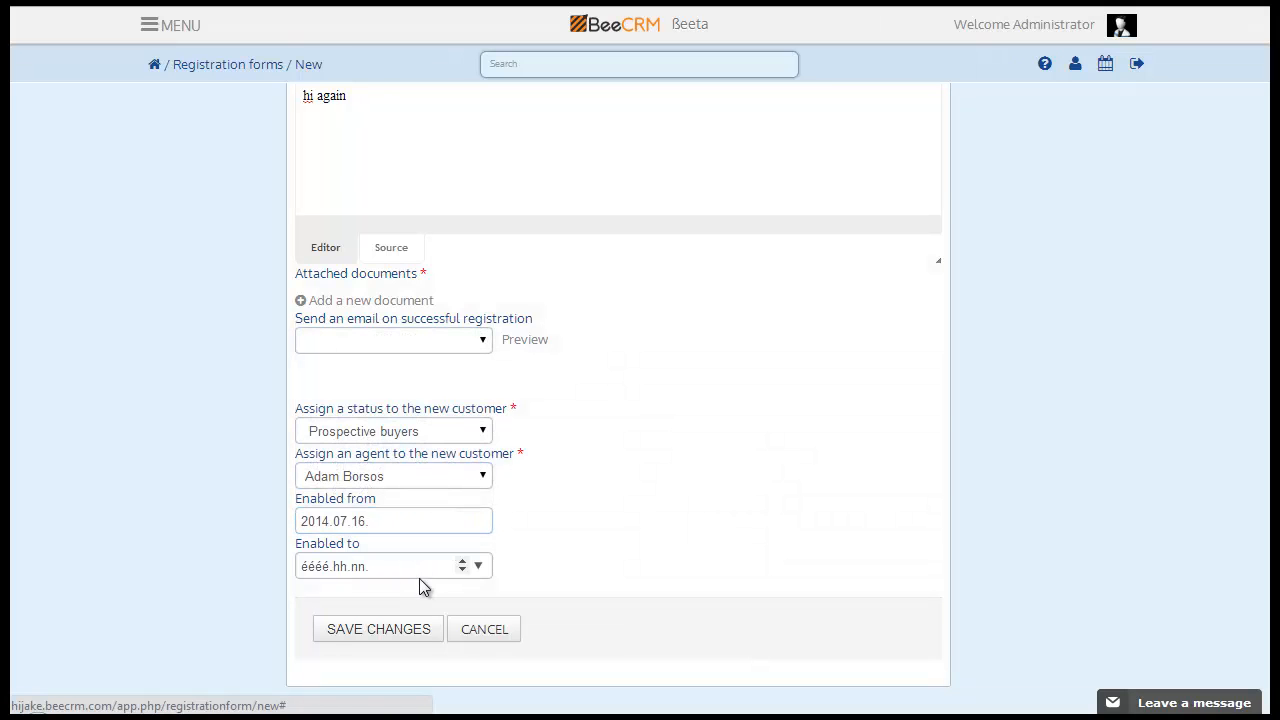
{"action": "left_click", "coordinate": [416, 566]}
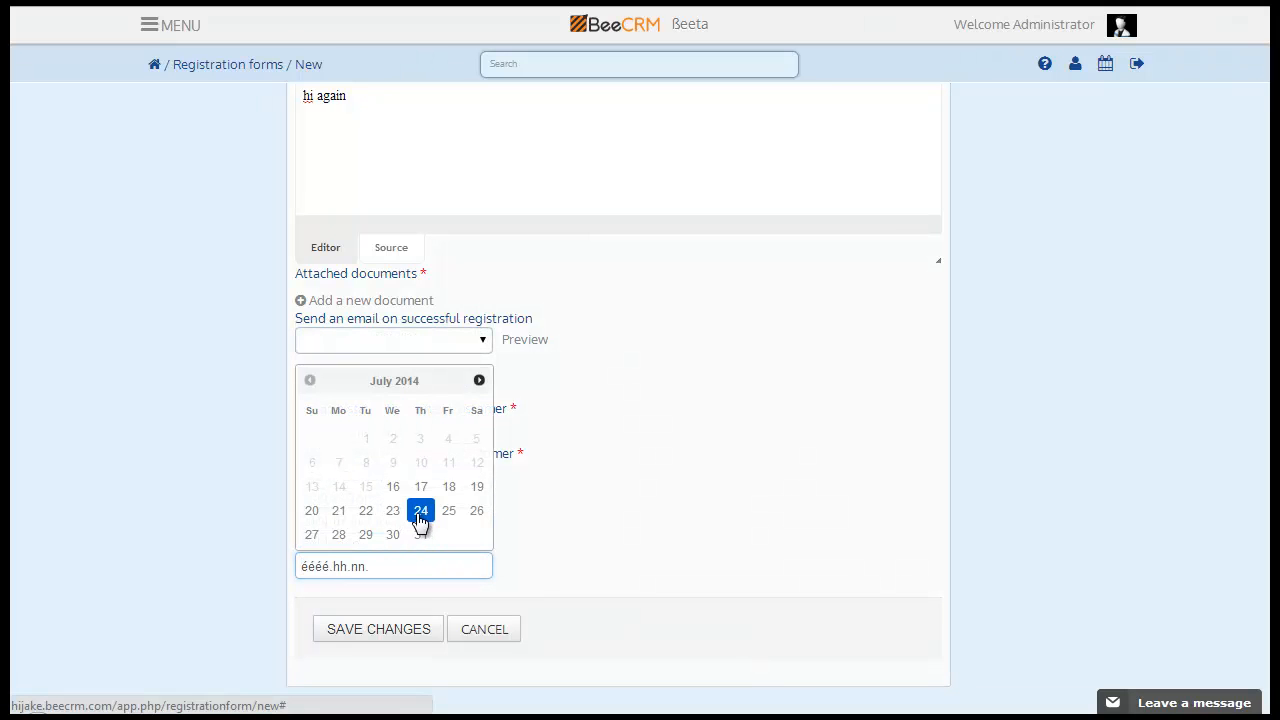
{"action": "left_click", "coordinate": [421, 510]}
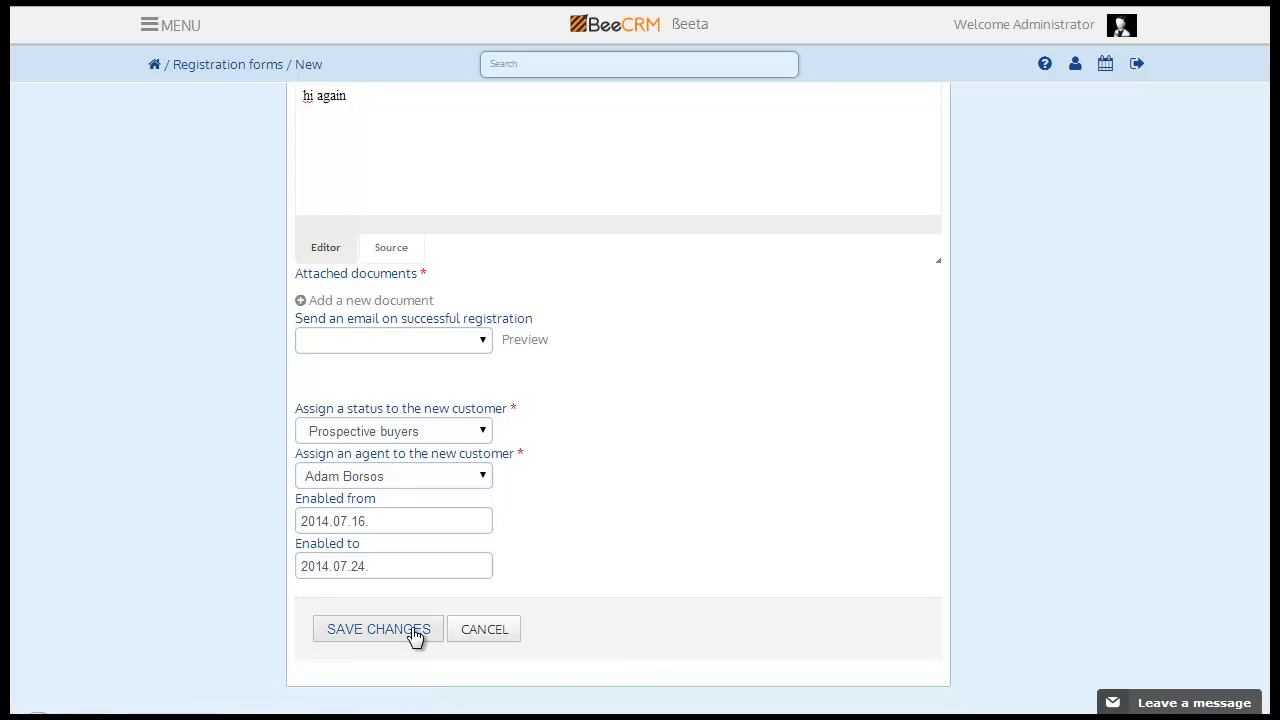
{"action": "left_click", "coordinate": [406, 593]}
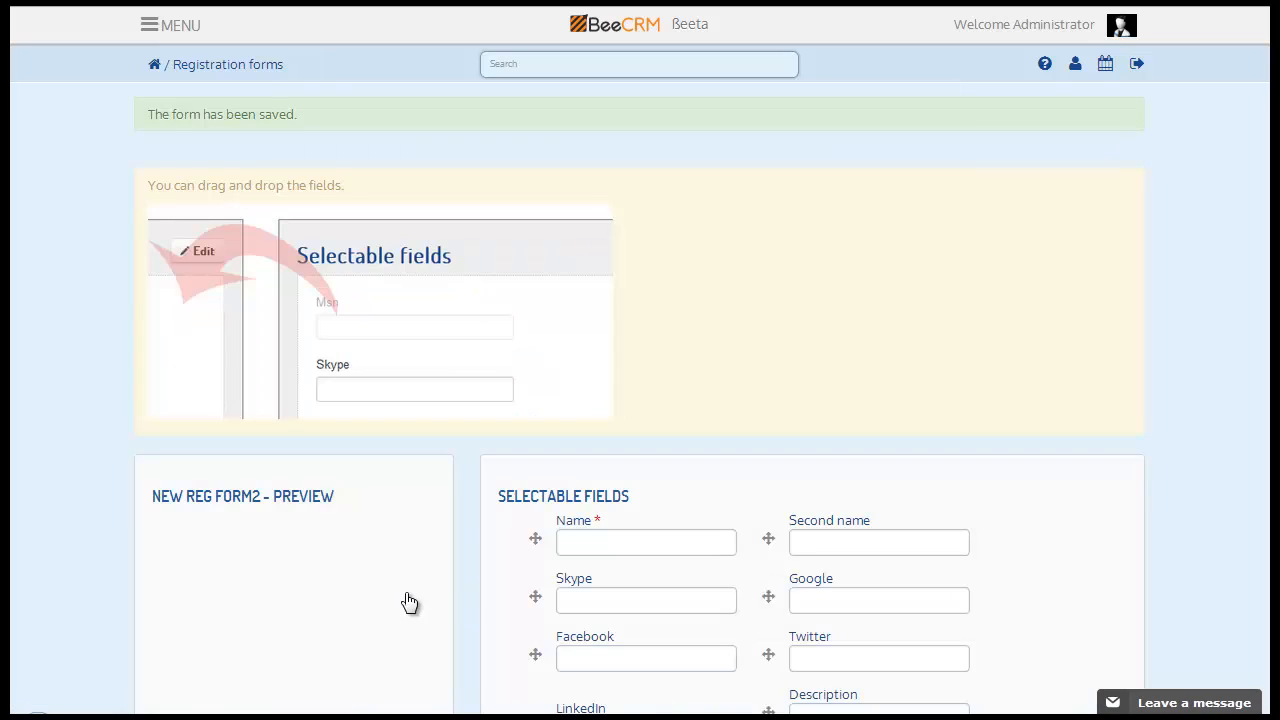
Step: Look through the selectable fields down to the new attribute option and save the form layout
{"action": "scroll", "coordinate": [640, 398], "scroll_direction": "down", "scroll_amount": 3}
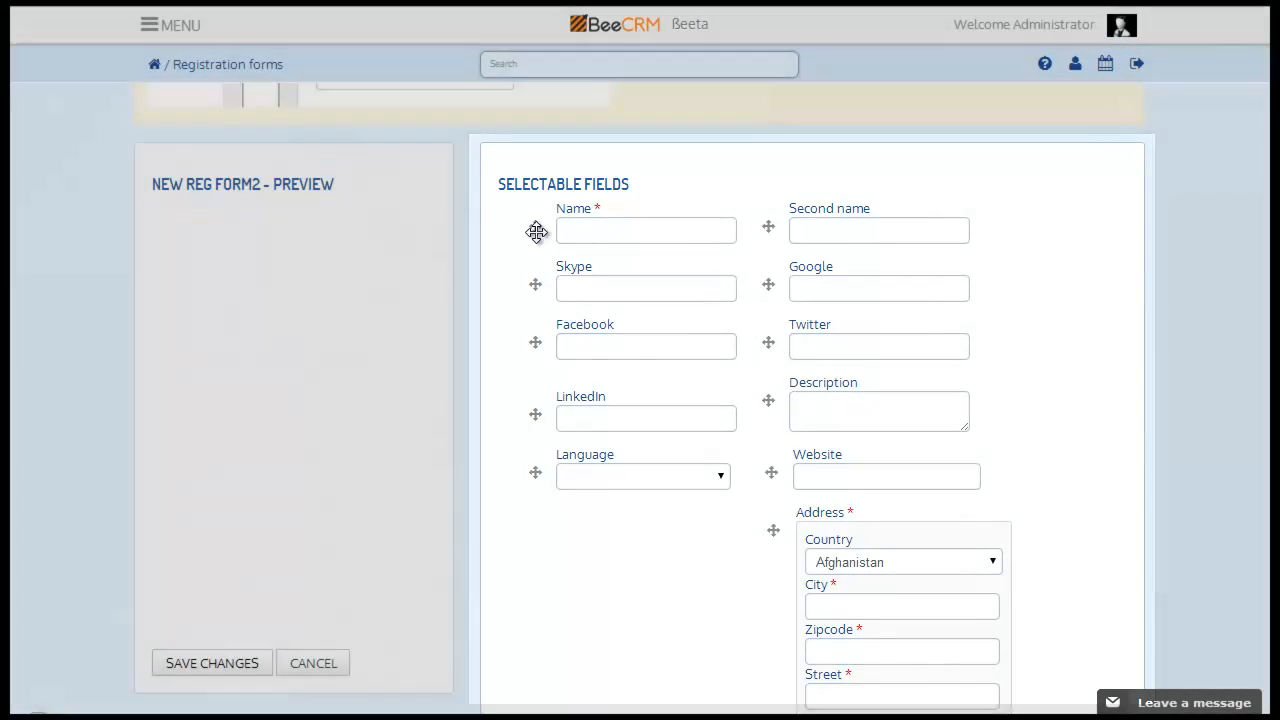
{"action": "left_click_drag", "start_coordinate": [537, 231], "coordinate": [548, 259]}
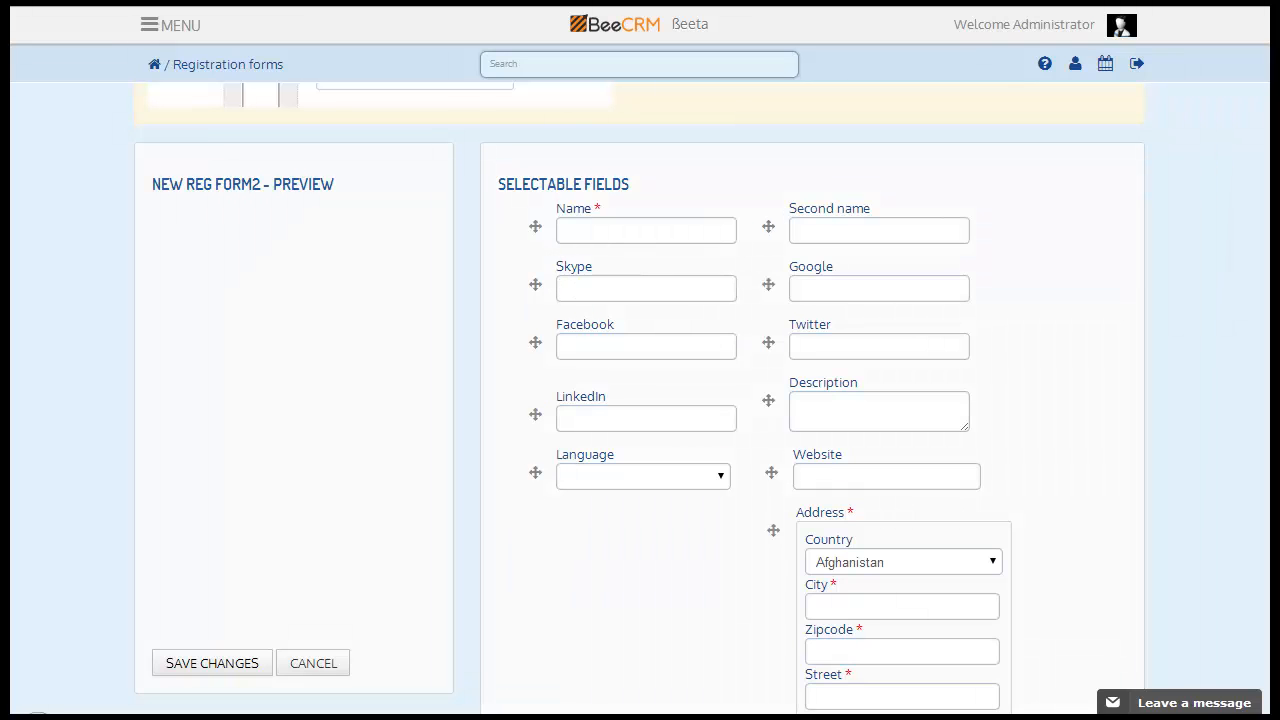
{"action": "scroll", "coordinate": [1047, 578], "scroll_direction": "down", "scroll_amount": 10}
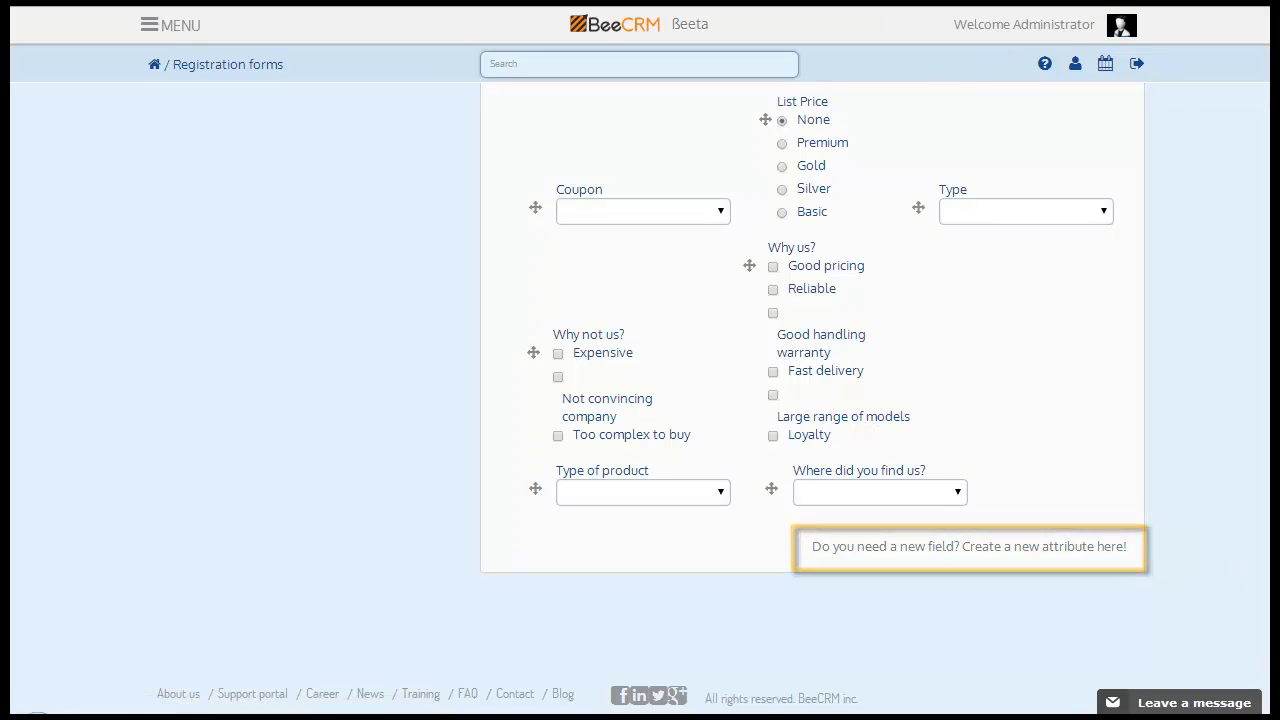
{"action": "scroll", "coordinate": [812, 400], "scroll_direction": "up", "scroll_amount": 6}
{"action": "scroll", "coordinate": [1153, 235], "scroll_direction": "up", "scroll_amount": 4}
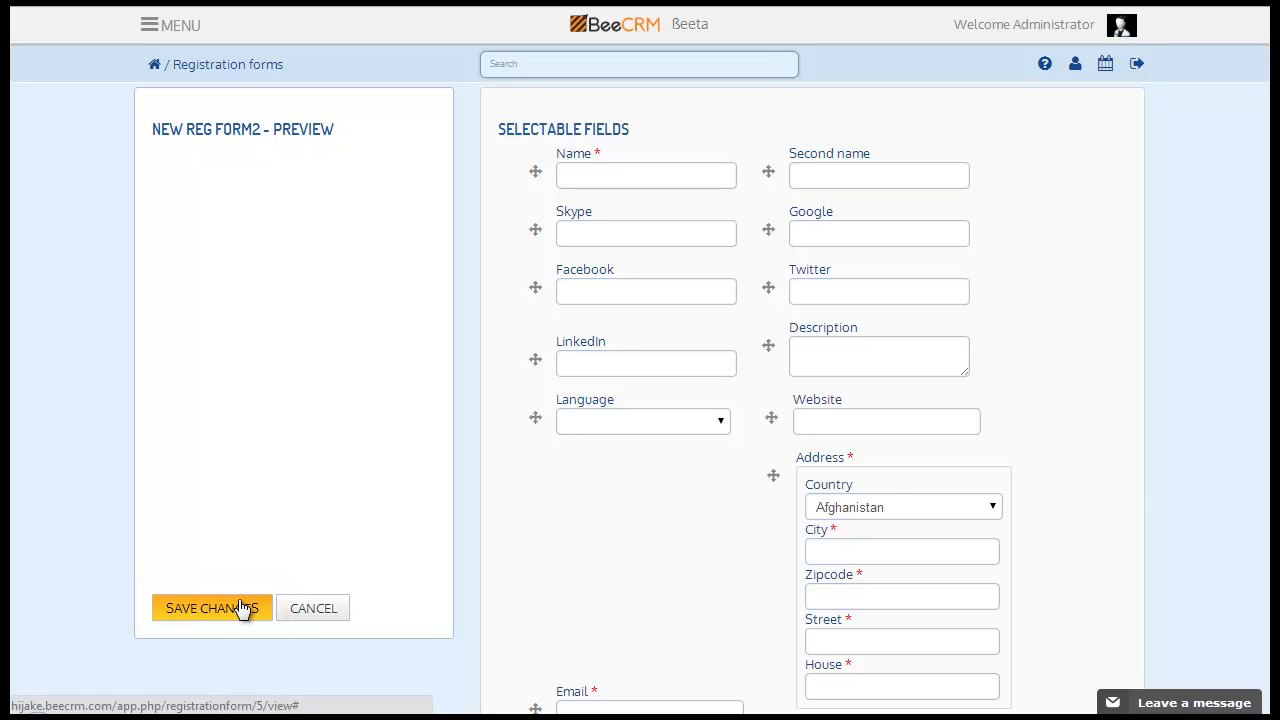
{"action": "left_click", "coordinate": [242, 608]}
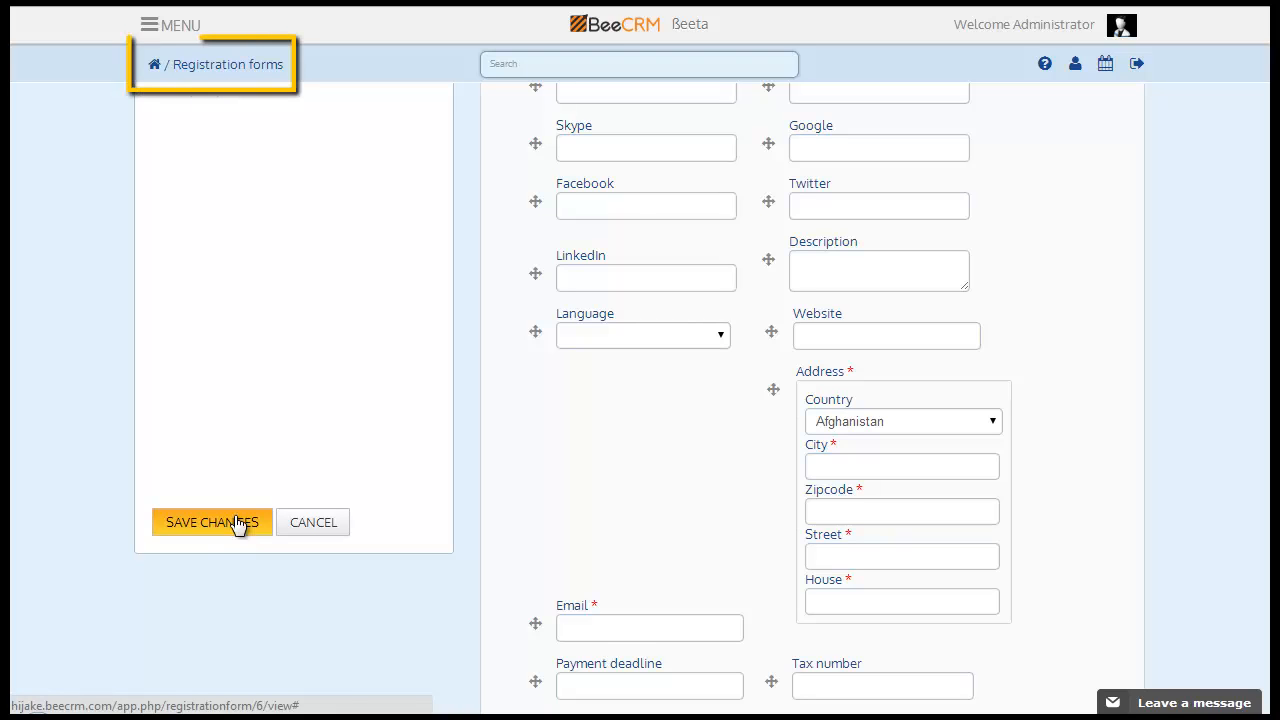
Step: Return to the registration forms list and view the registration form for retailer partners
{"action": "left_click", "coordinate": [225, 72]}
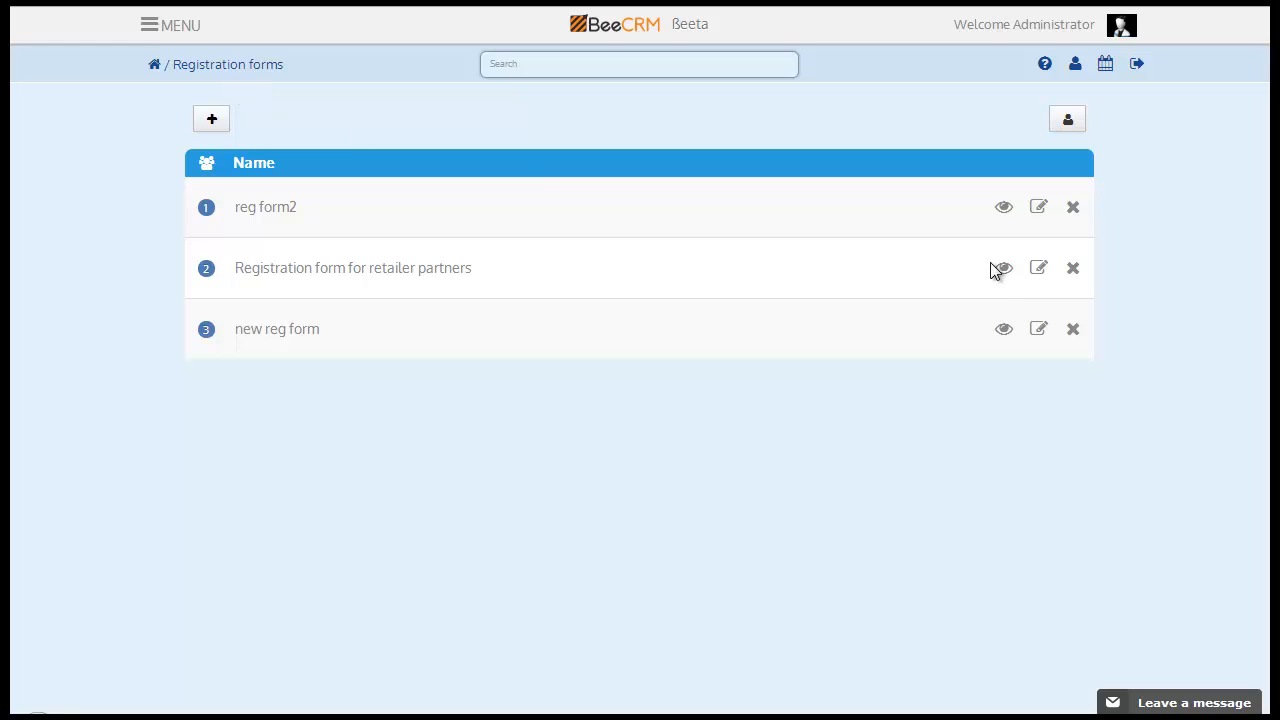
{"action": "left_click", "coordinate": [1003, 272]}
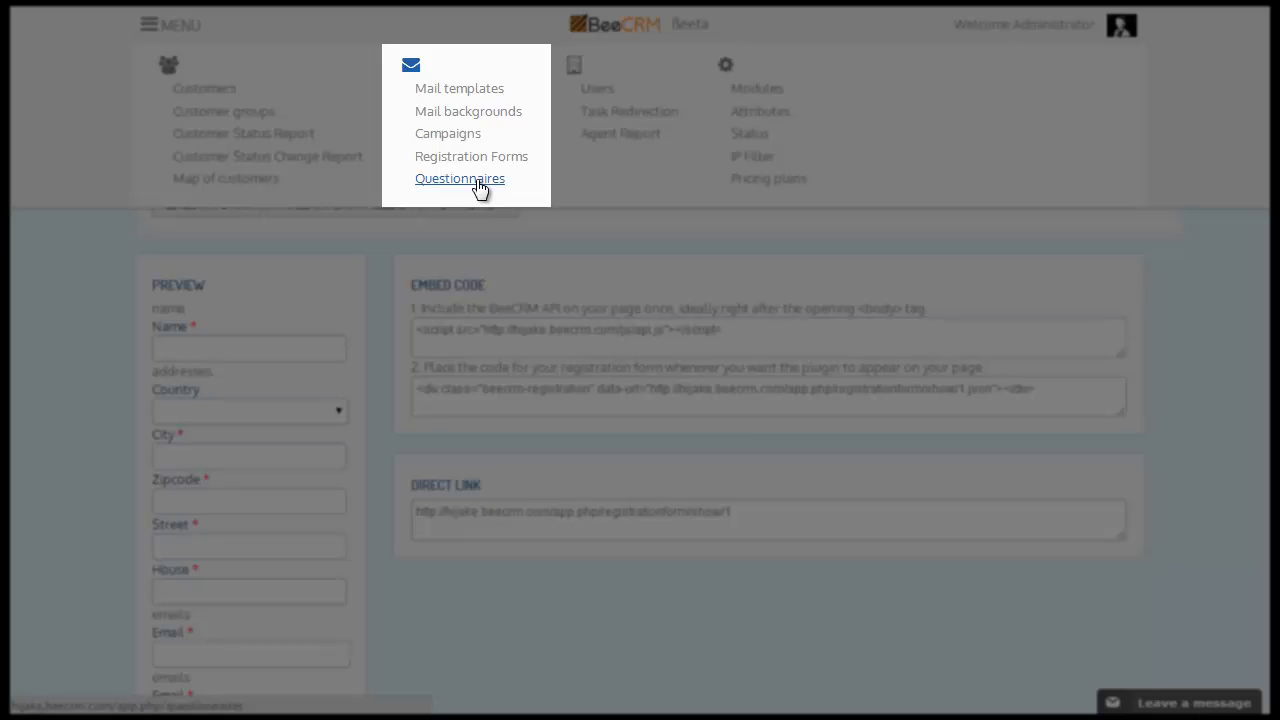
Step: Create and save a new questionnaire named "question1" with About text "ok" and type Survey
{"action": "left_click", "coordinate": [480, 185]}
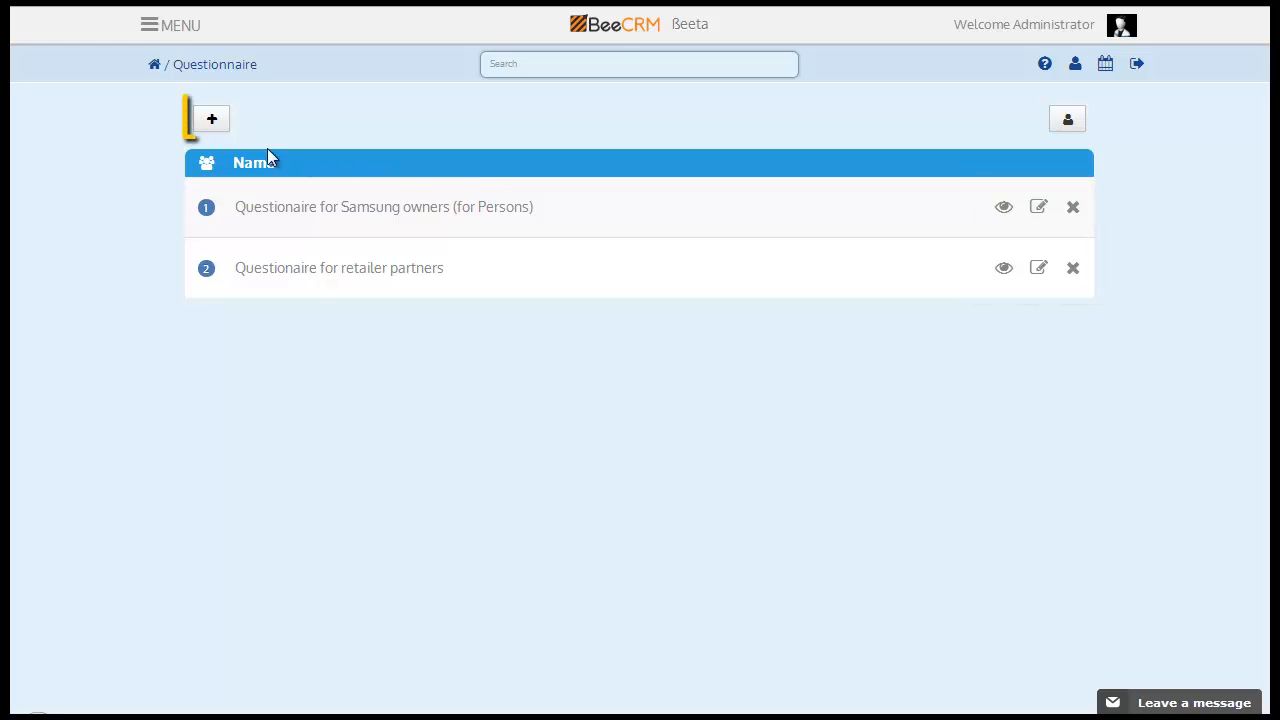
{"action": "left_click", "coordinate": [222, 131]}
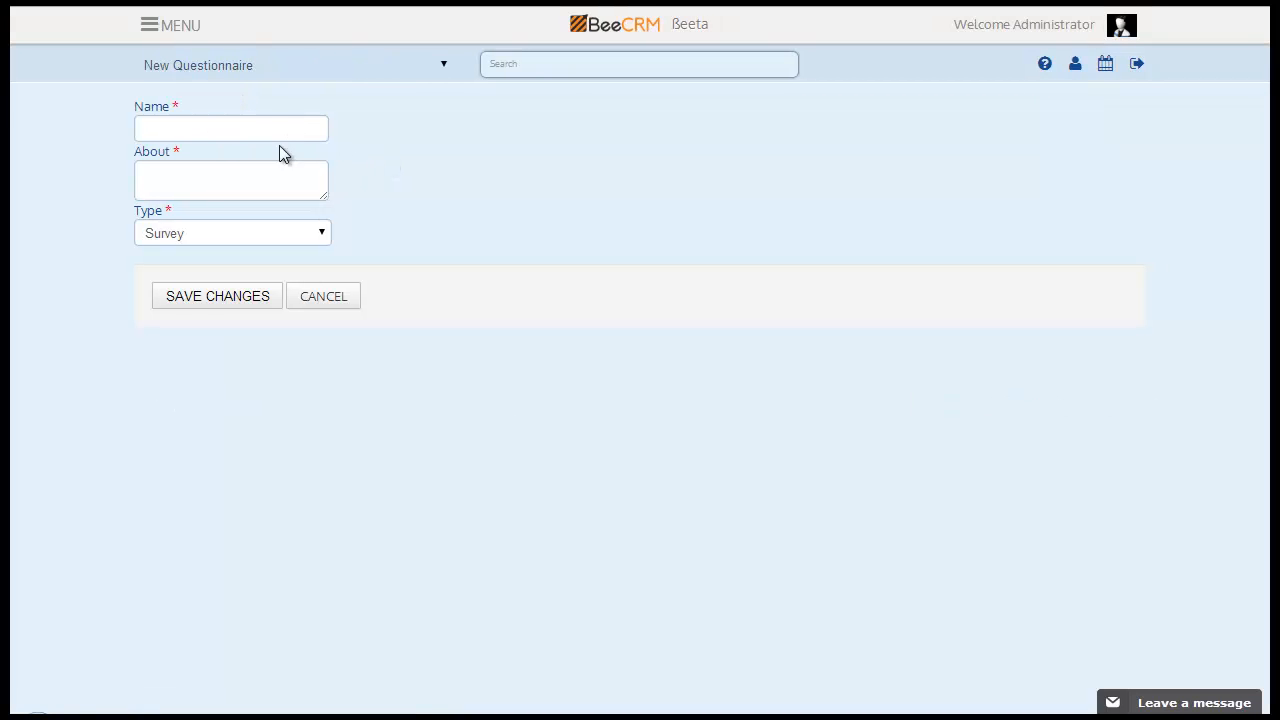
{"action": "left_click", "coordinate": [198, 128]}
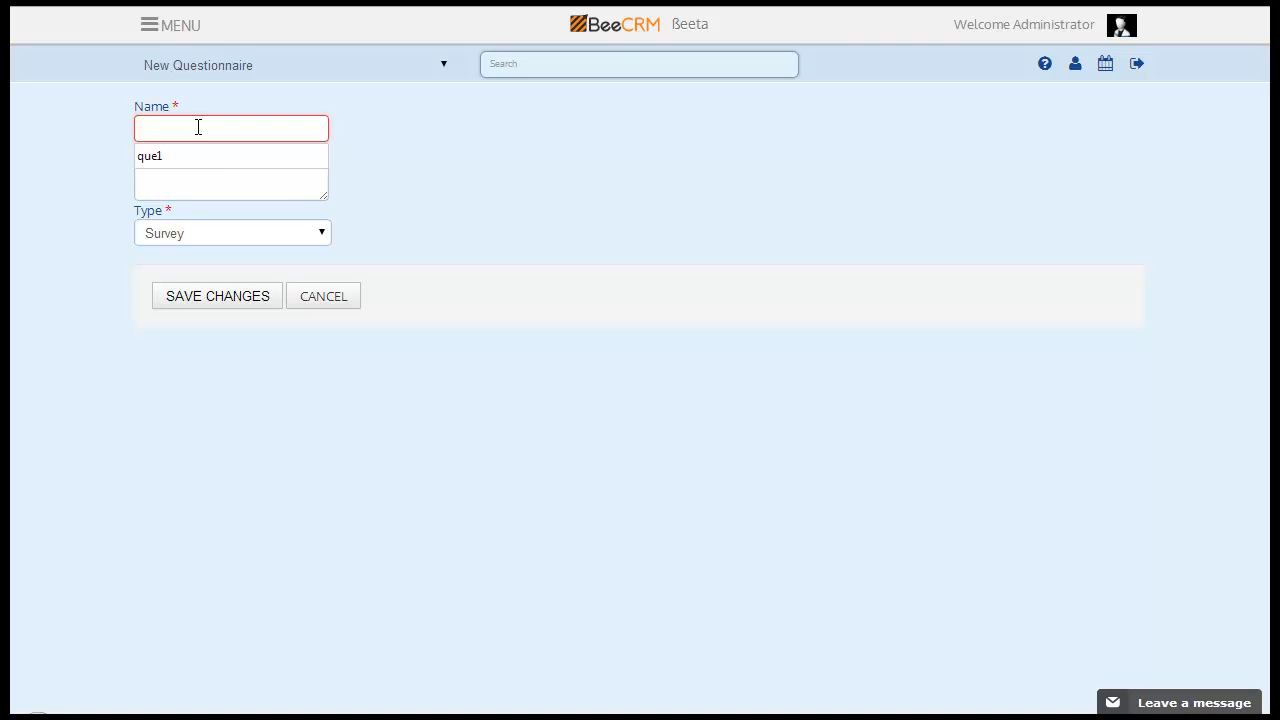
{"action": "type", "text": "question1"}
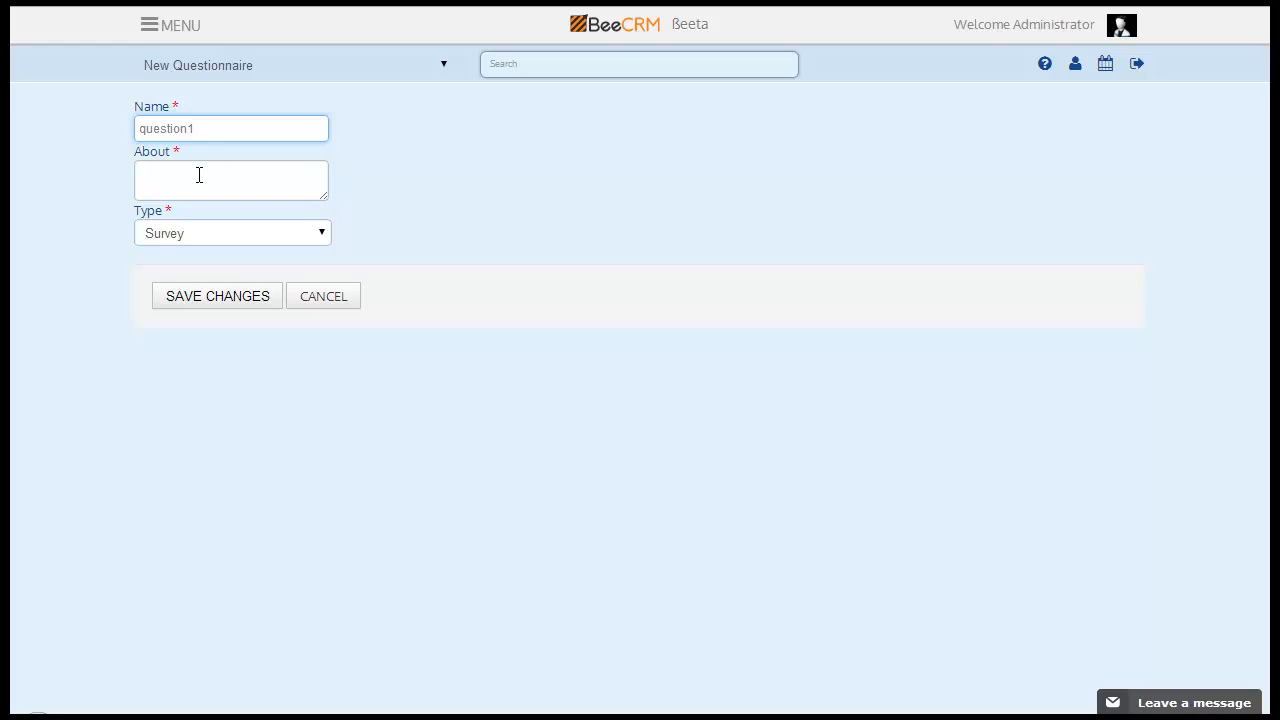
{"action": "left_click", "coordinate": [199, 175]}
{"action": "type", "text": "ok"}
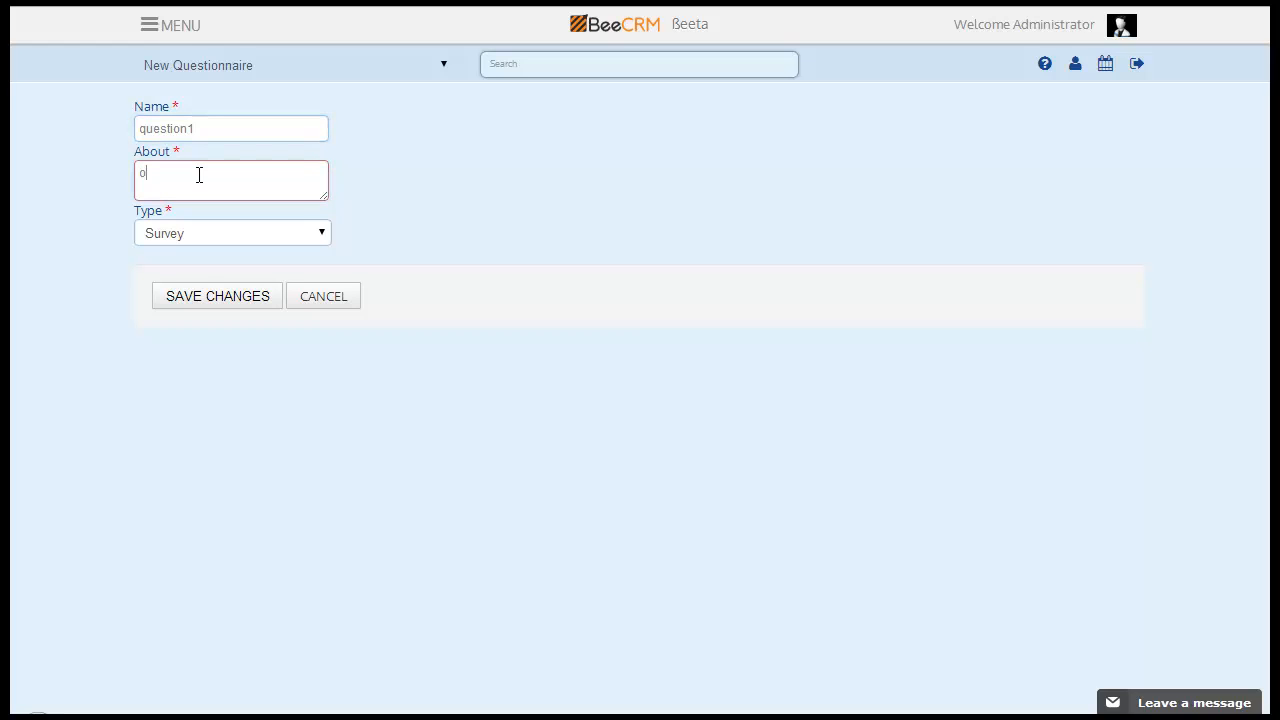
{"action": "left_click", "coordinate": [322, 235]}
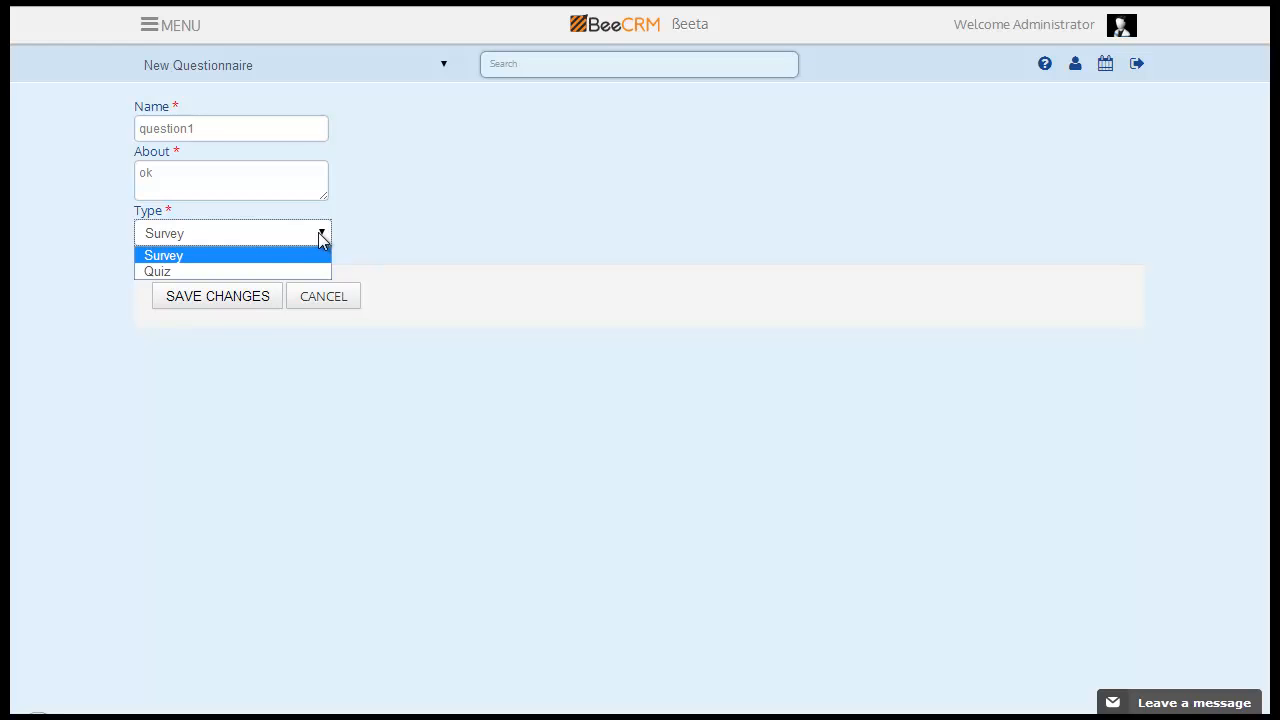
{"action": "left_click", "coordinate": [440, 230]}
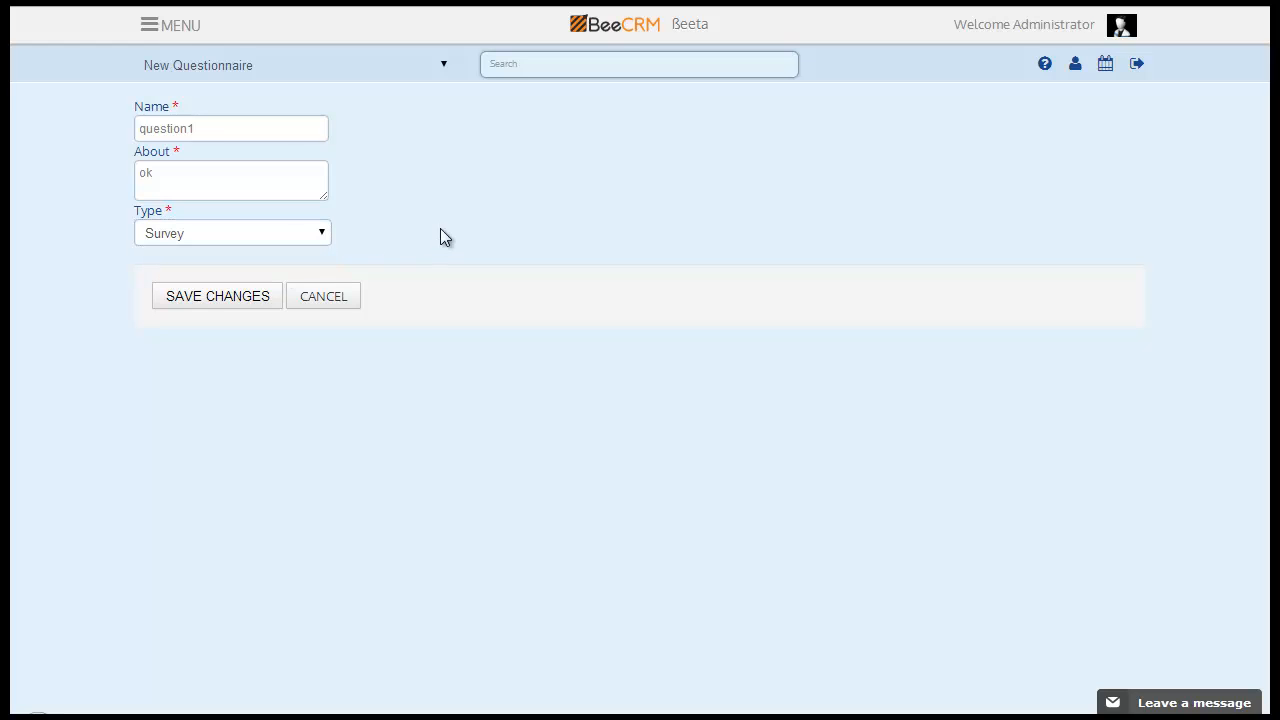
{"action": "left_click", "coordinate": [252, 299]}
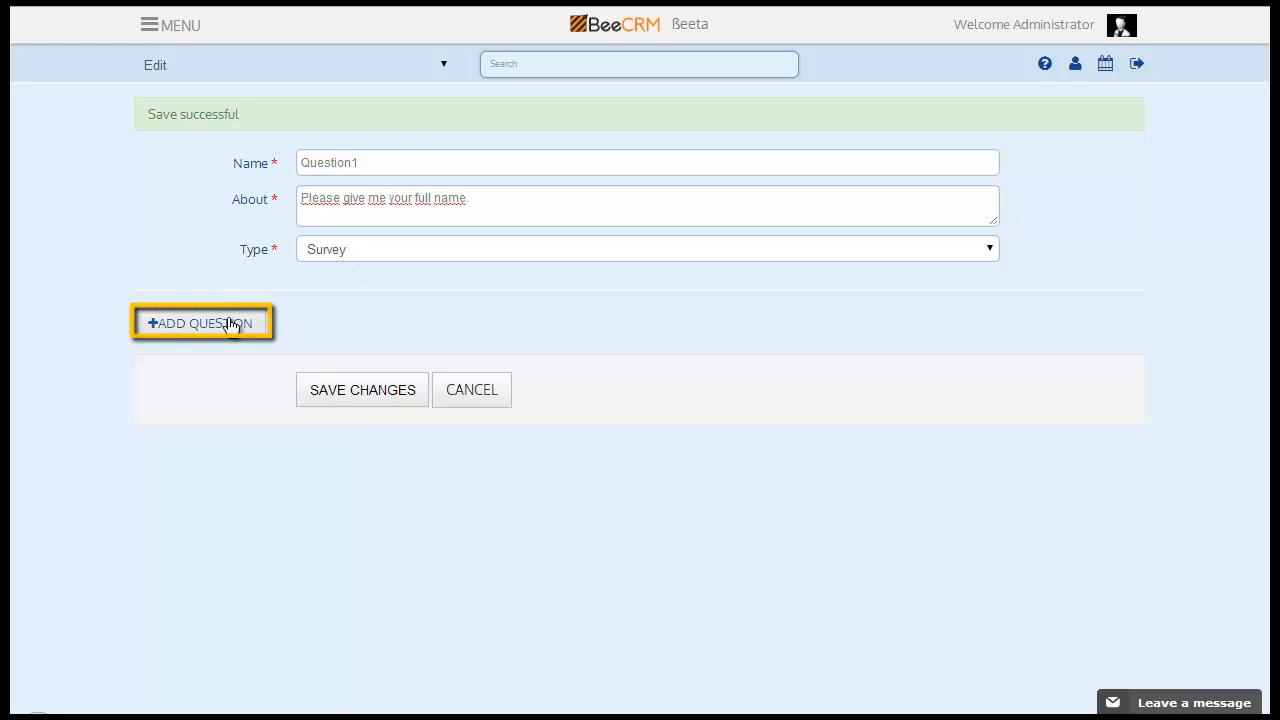
Step: Add a question to the questionnaire with answer type Dropdown menu and add an answer option to it
{"action": "left_click", "coordinate": [238, 323]}
{"action": "left_click", "coordinate": [334, 314]}
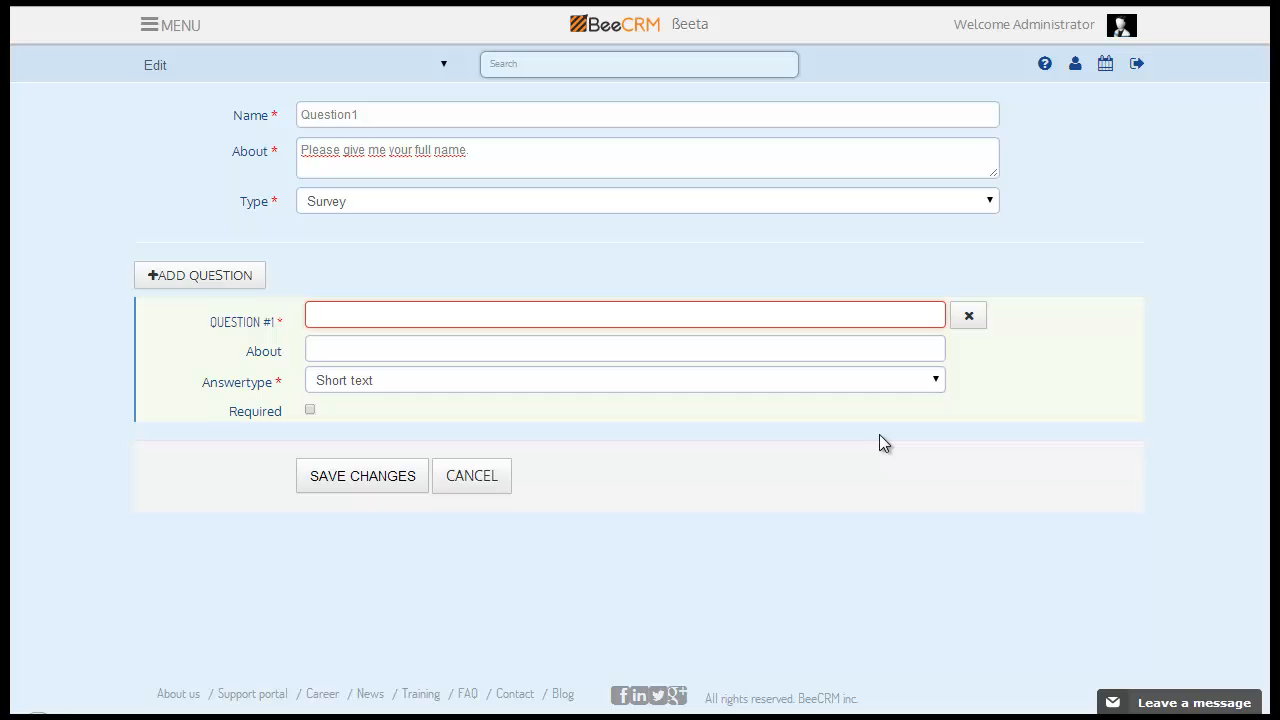
{"action": "left_click", "coordinate": [937, 384]}
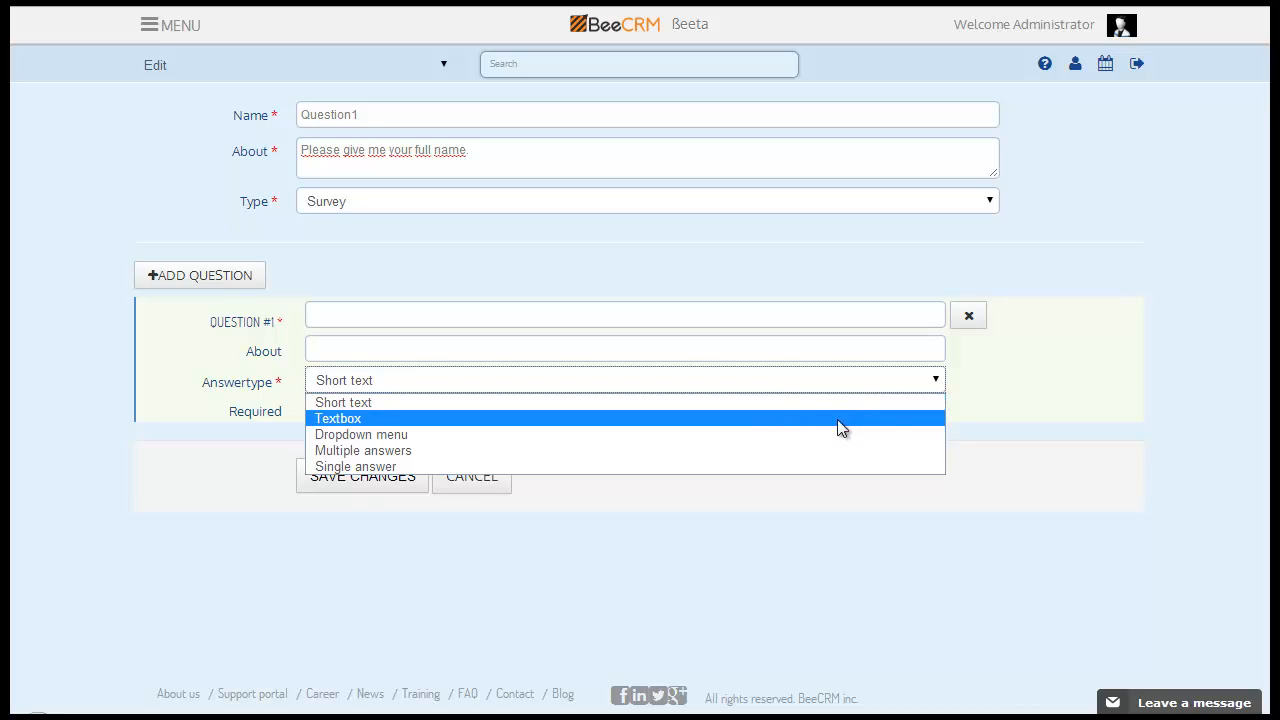
{"action": "key", "text": "Up"}
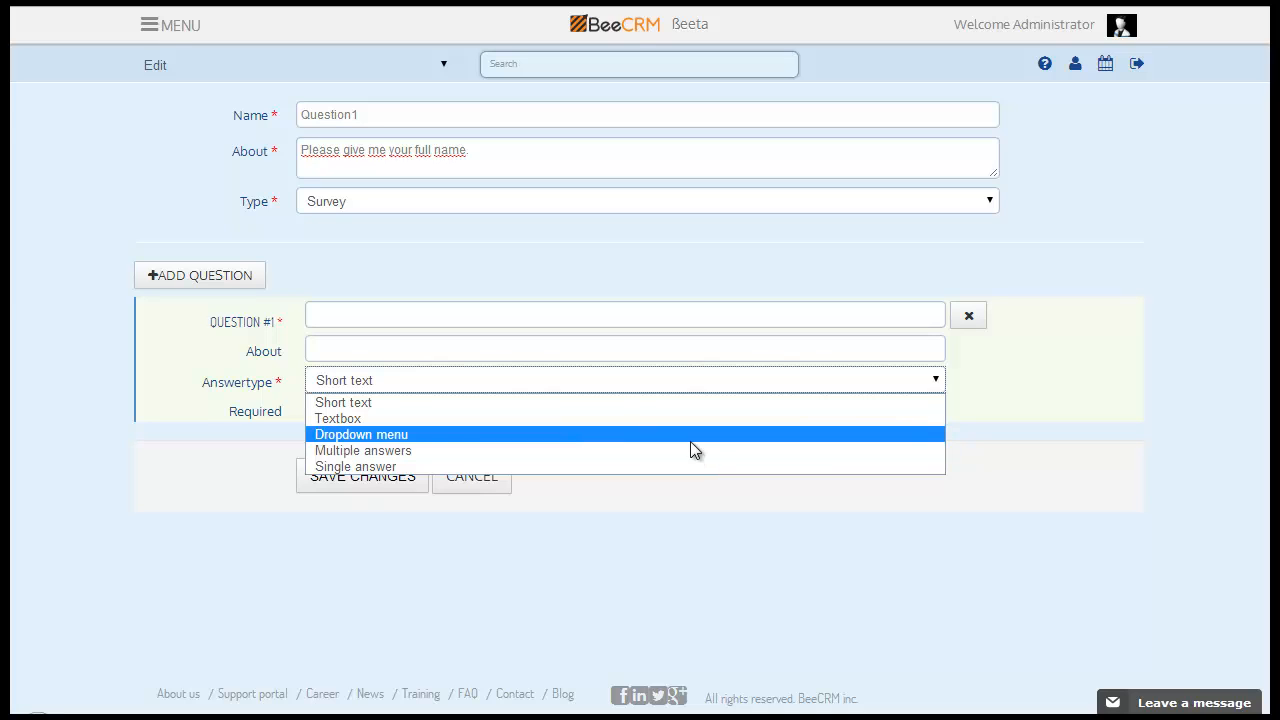
{"action": "key", "text": "Return"}
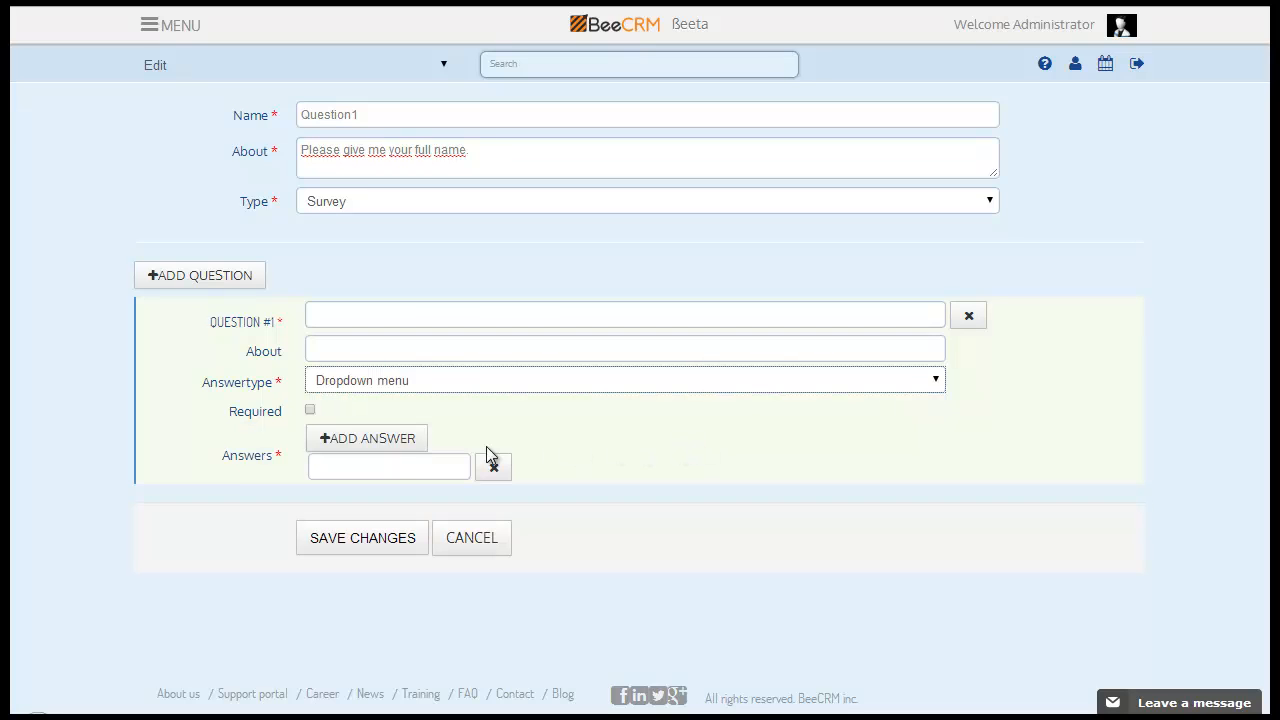
{"action": "left_click", "coordinate": [390, 453]}
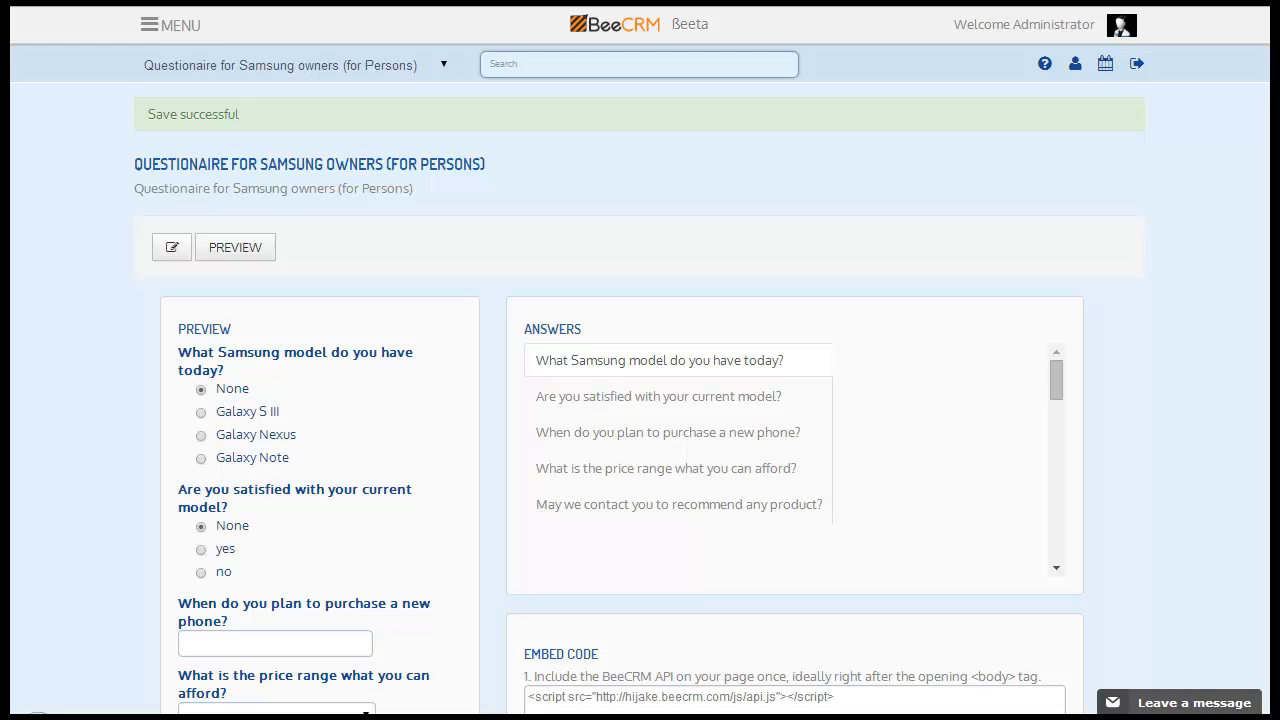
Step: Examine the embed code and link sections of the questionnaire for Samsung owners
{"action": "scroll", "coordinate": [640, 400], "scroll_direction": "down", "scroll_amount": 5}
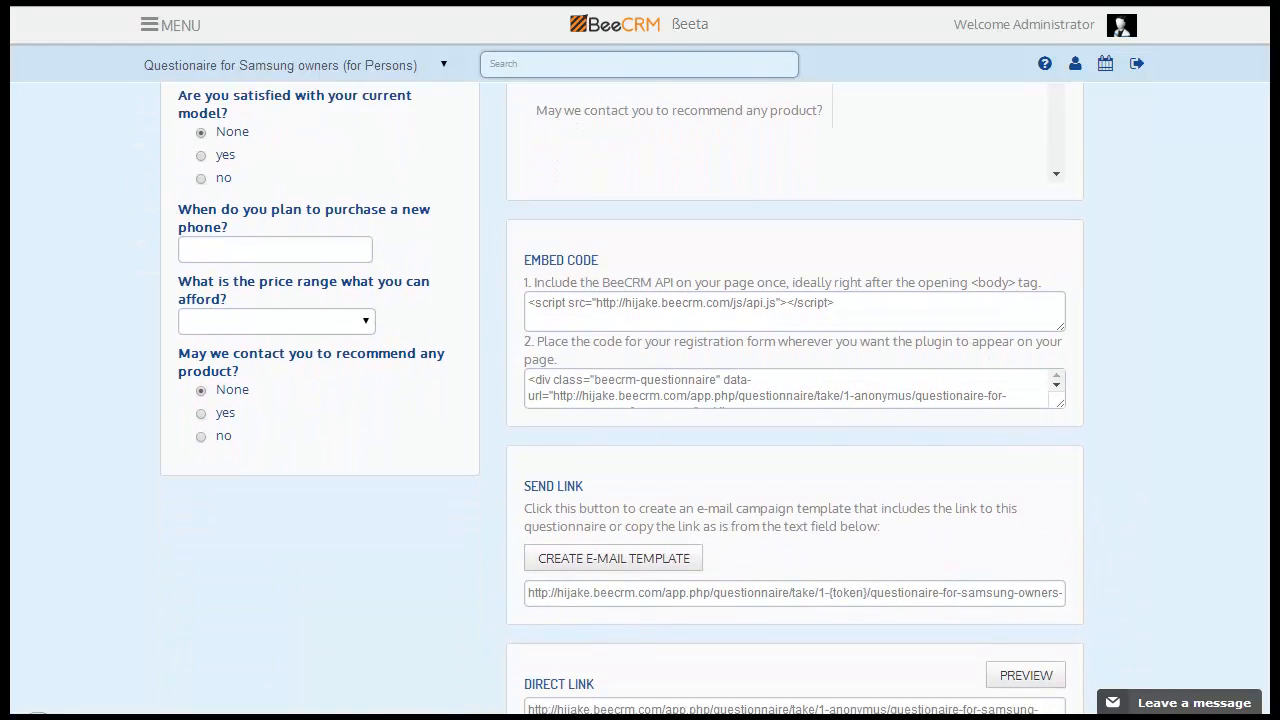